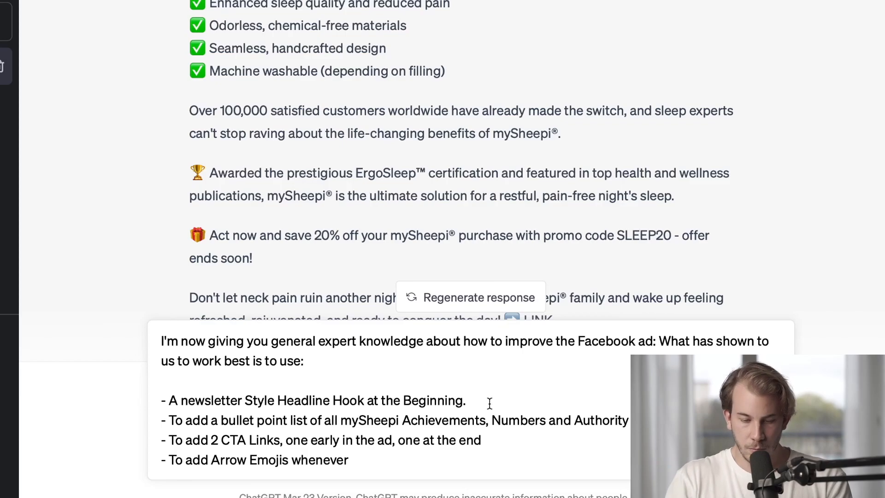
- Finish the prompt's guideline on arrow -> emojis wherever a CTA link is placed, and add one on incorporating mySheepi's trust and authority aspects early
left_click(248, 460)
type("s ->")
double_click(291, 460)
type("a CTA Link is Placed")
key("shift+Return")
type("- To encorporate trust and authority aspects of mySheepi early of the ad")
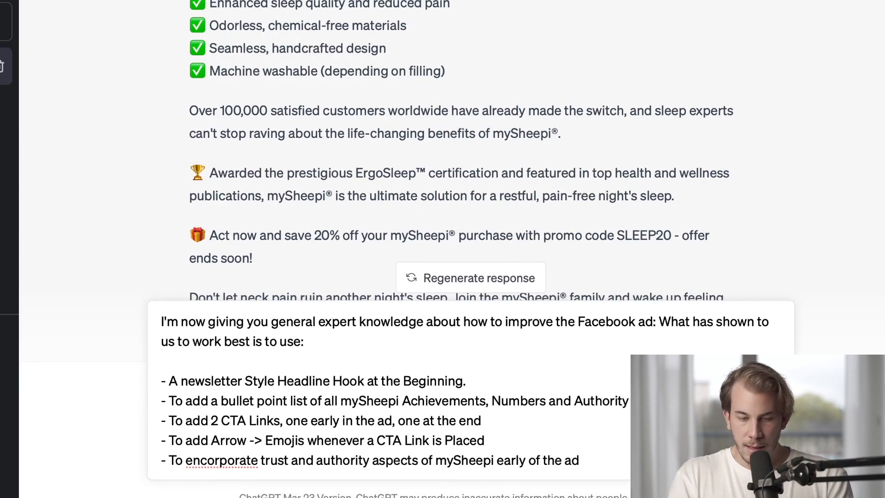
key("shift+Return")
- Examine the request for the best possible Facebook ad and the neck pain headline exchange before it
scroll(531, 186, "up", 8)
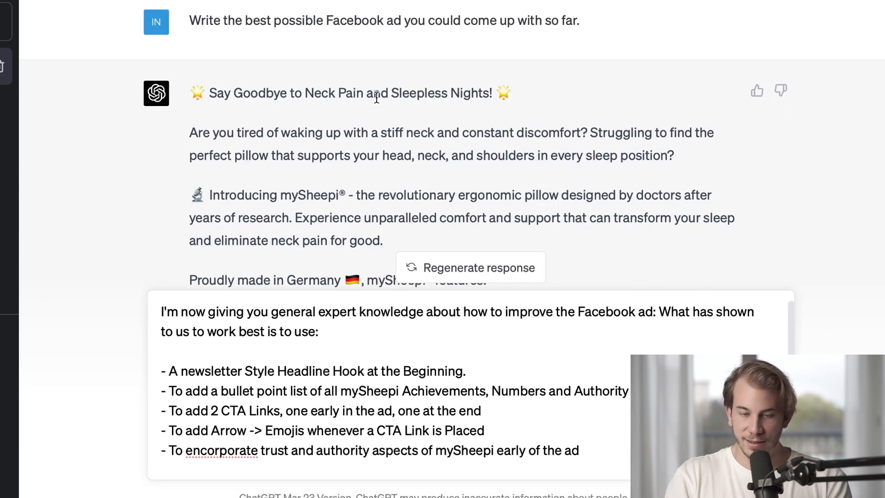
left_click_drag(195, 22, 544, 22)
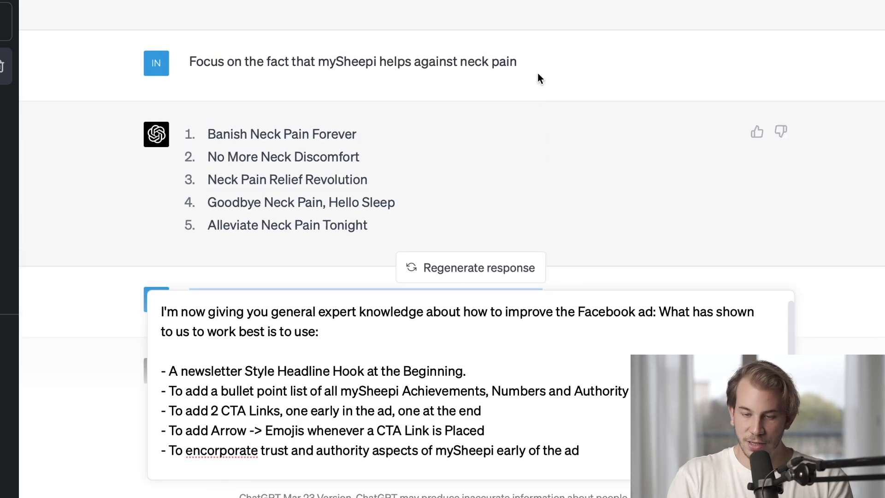
scroll(538, 73, "down", 10)
scroll(537, 73, "down", 20)
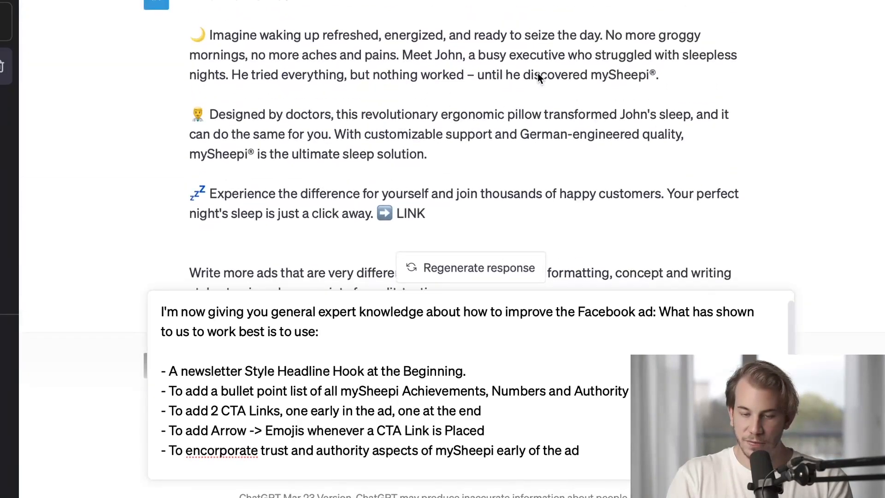
scroll(537, 72, "down", 15)
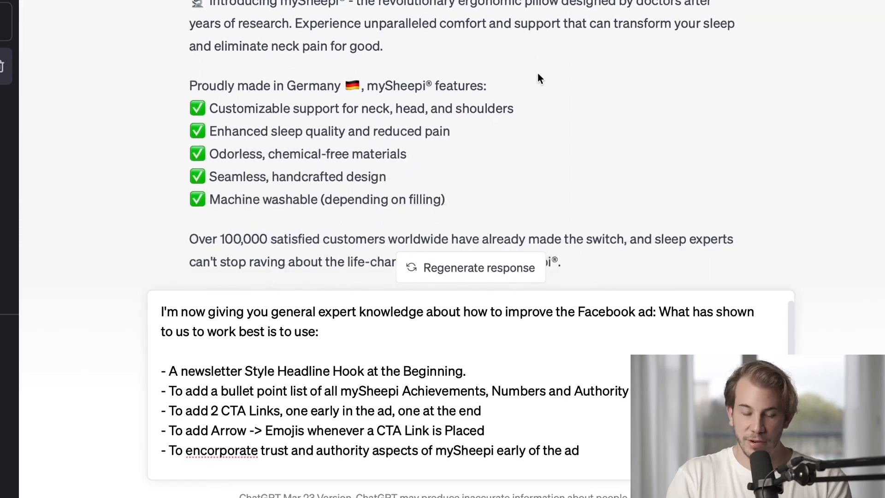
scroll(538, 73, "up", 10)
scroll(516, 112, "down", 2)
left_click(525, 132)
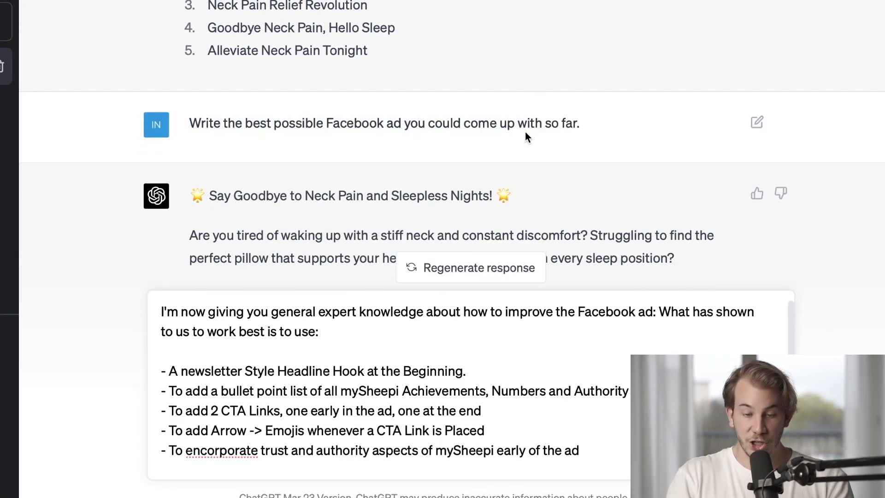
scroll(162, 119, "up", 1)
left_click_drag(191, 172, 554, 168)
scroll(601, 181, "down", 2)
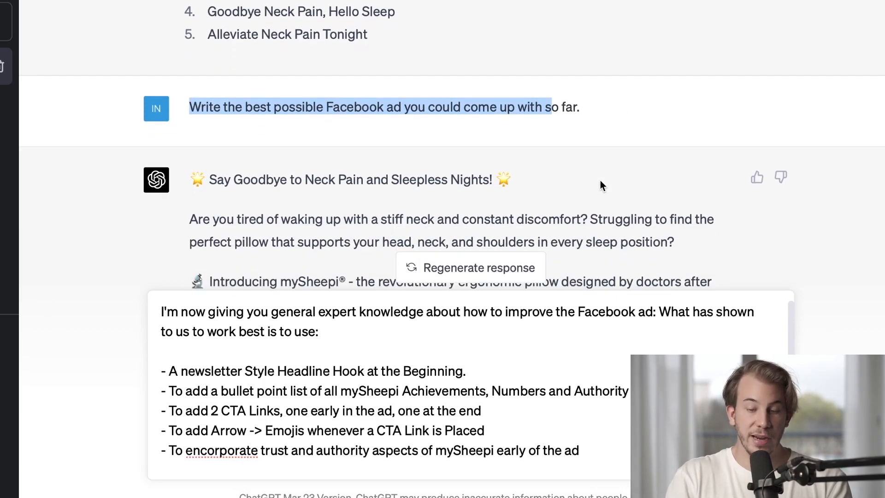
- Skim the earlier ad drafts, headline lists and split-testing prompts in the conversation
scroll(600, 181, "down", 2)
scroll(601, 182, "down", 15)
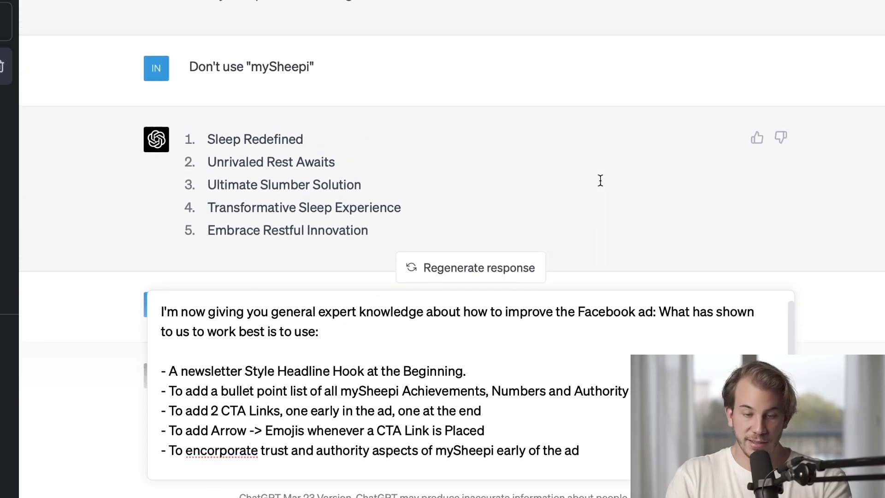
scroll(600, 180, "up", 15)
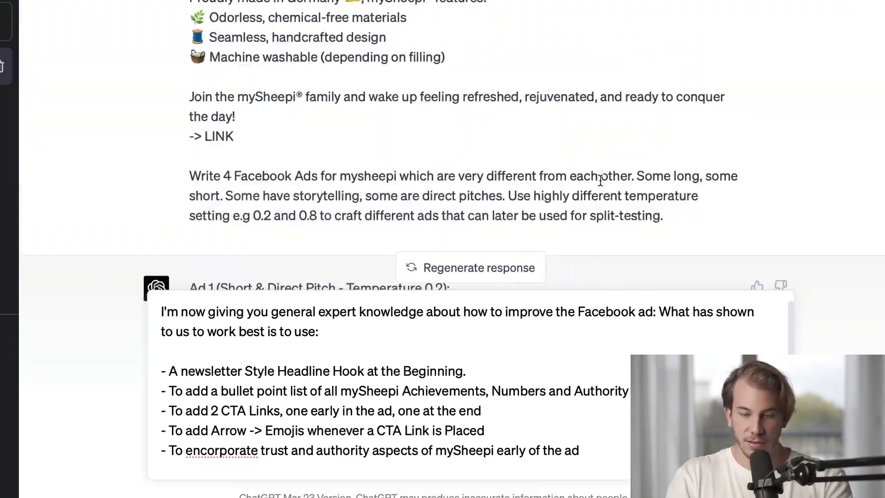
scroll(600, 181, "down", 15)
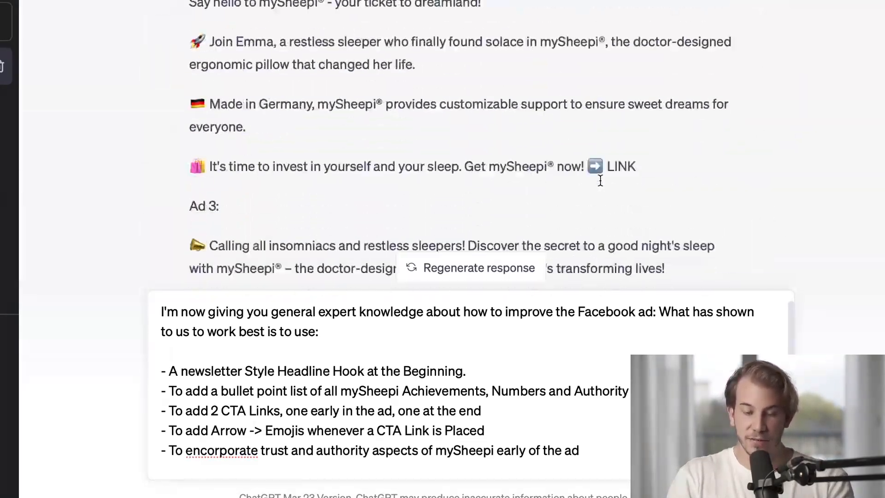
scroll(601, 180, "down", 15)
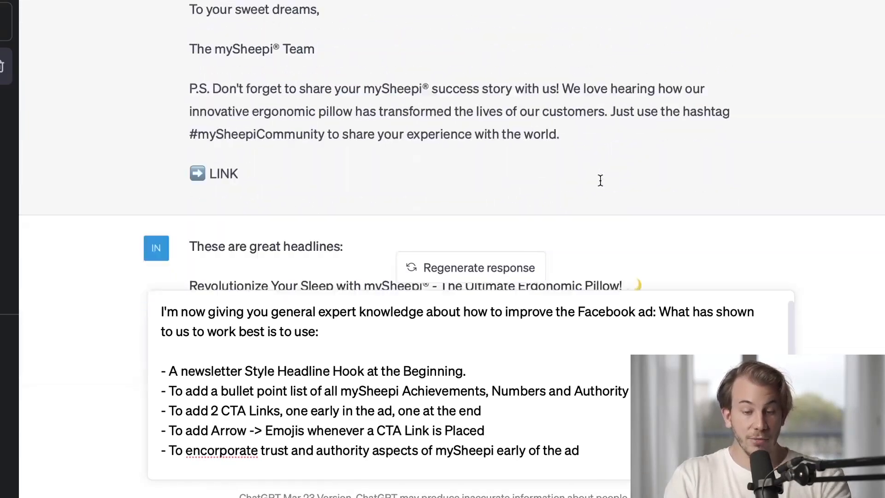
scroll(600, 180, "down", 10)
scroll(600, 180, "up", 6)
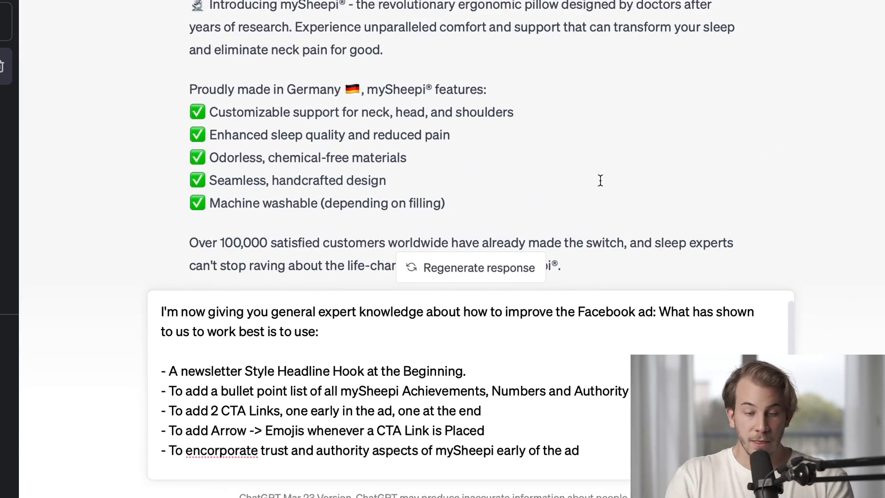
- Read the latest mySheepi ad section by section, from the opening question through features, customer proof and certification to the discount offer
left_click_drag(225, 65, 483, 67)
scroll(482, 87, "down", 2)
left_click_drag(197, 46, 582, 65)
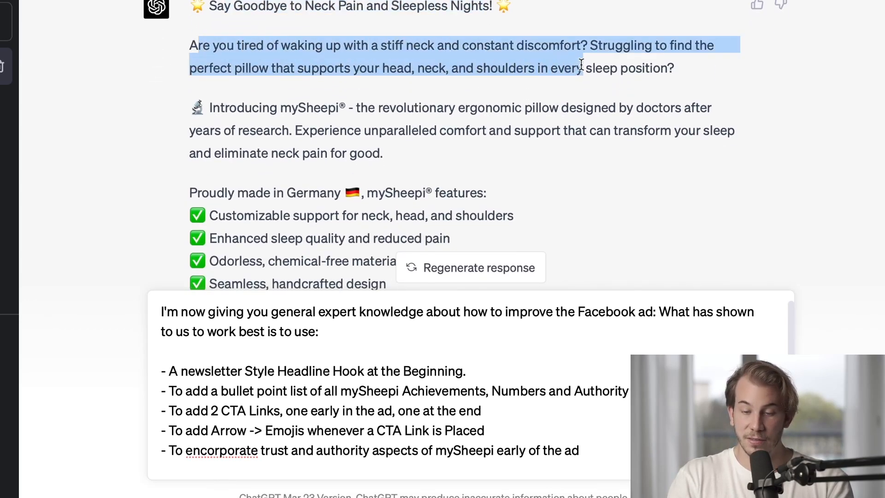
left_click(519, 53)
scroll(519, 52, "down", 1)
left_click_drag(213, 73, 442, 126)
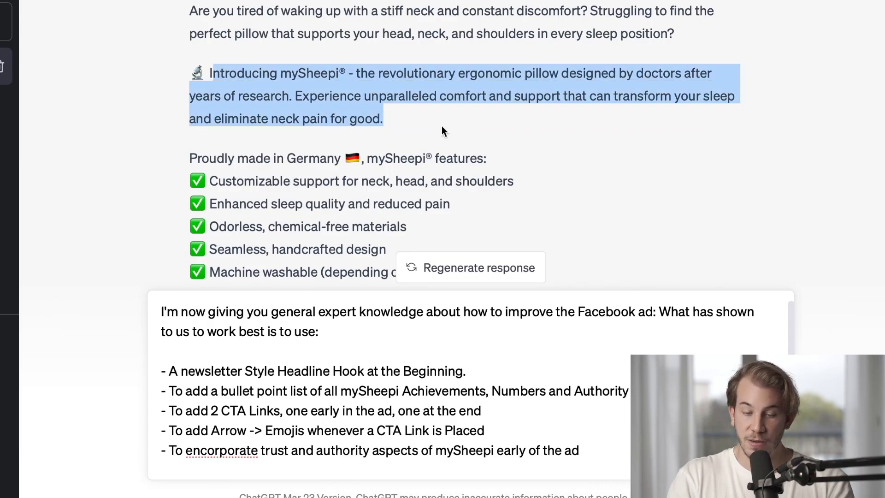
scroll(441, 126, "down", 3)
left_click_drag(249, 37, 460, 178)
scroll(460, 177, "down", 2)
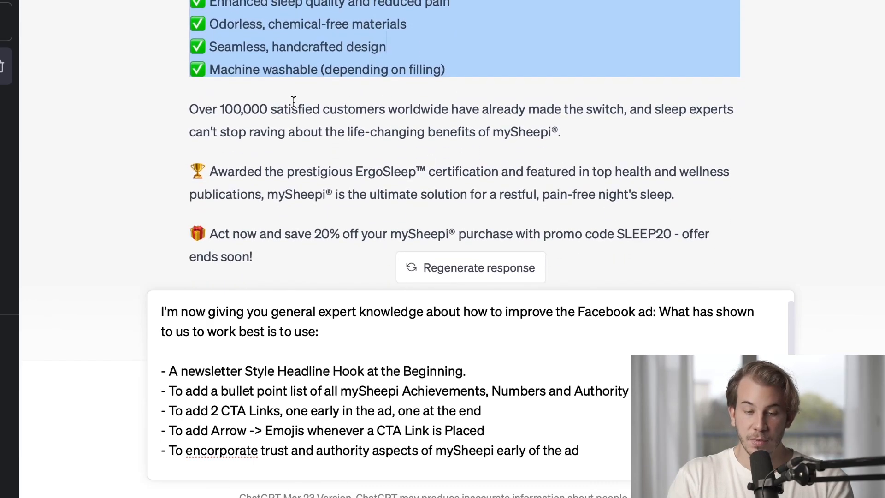
left_click_drag(198, 111, 514, 134)
left_click_drag(220, 172, 678, 211)
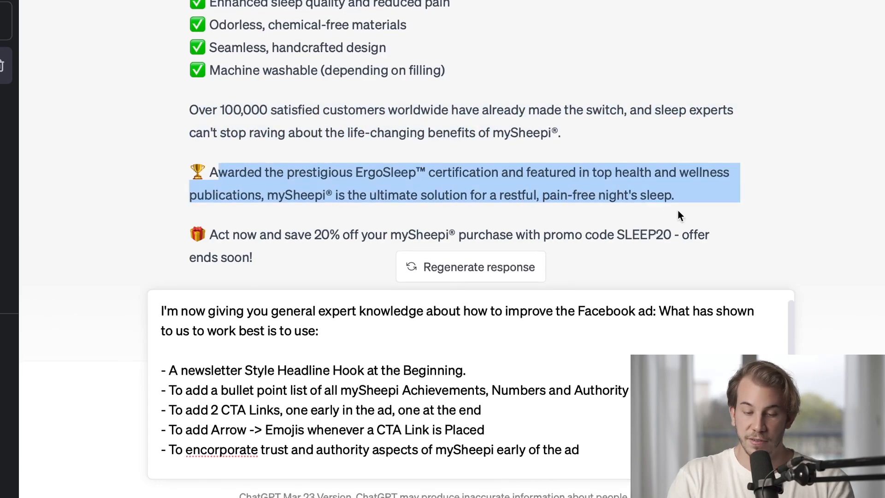
left_click_drag(216, 236, 290, 245)
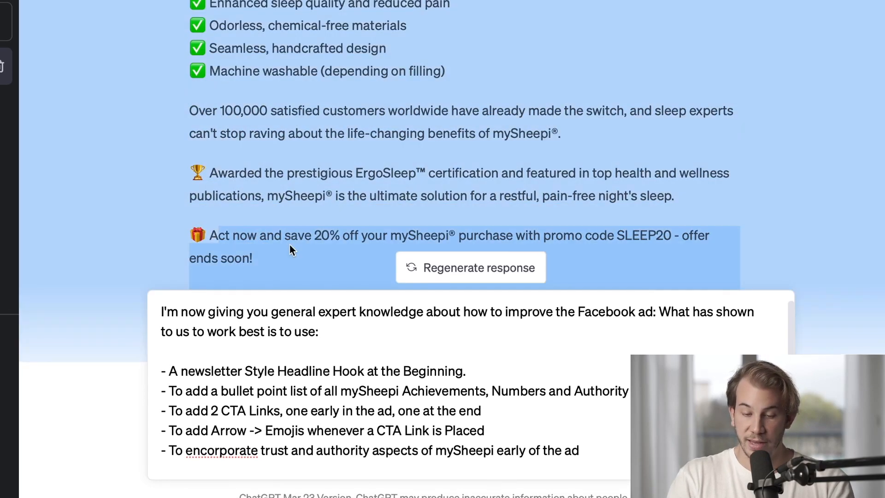
left_click(396, 136)
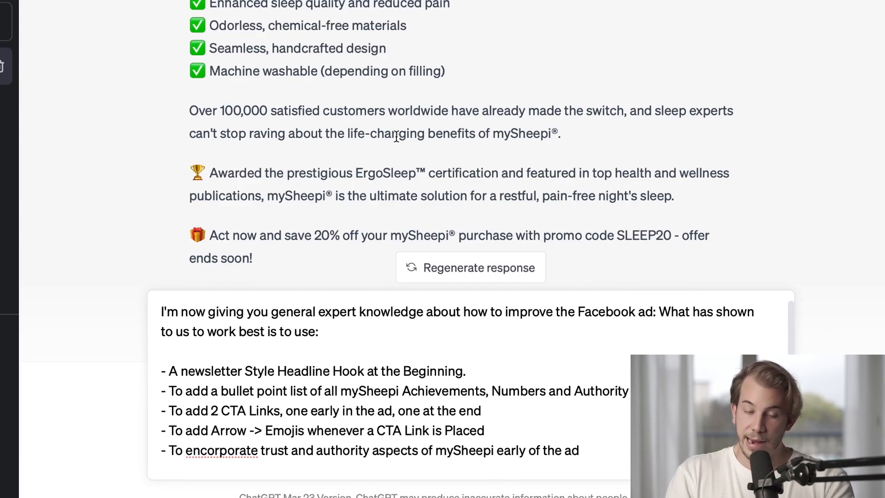
scroll(421, 98, "up", 5)
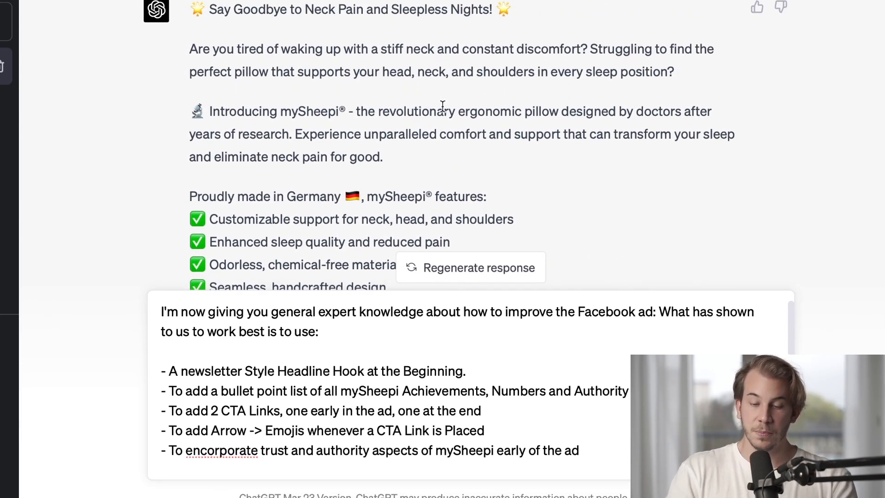
scroll(441, 98, "down", 5)
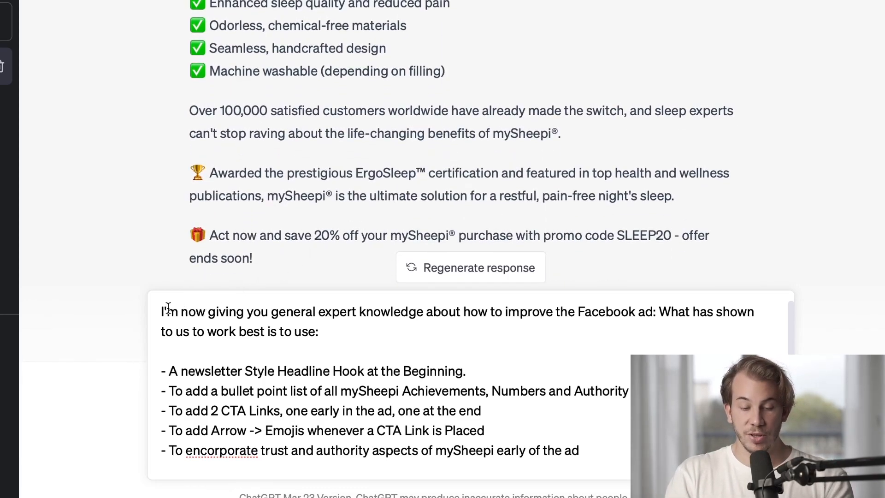
- Review the drafted guidelines and reword the CTA link line to "one in the middle of the ad, one at the end"
left_click_drag(159, 312, 322, 322)
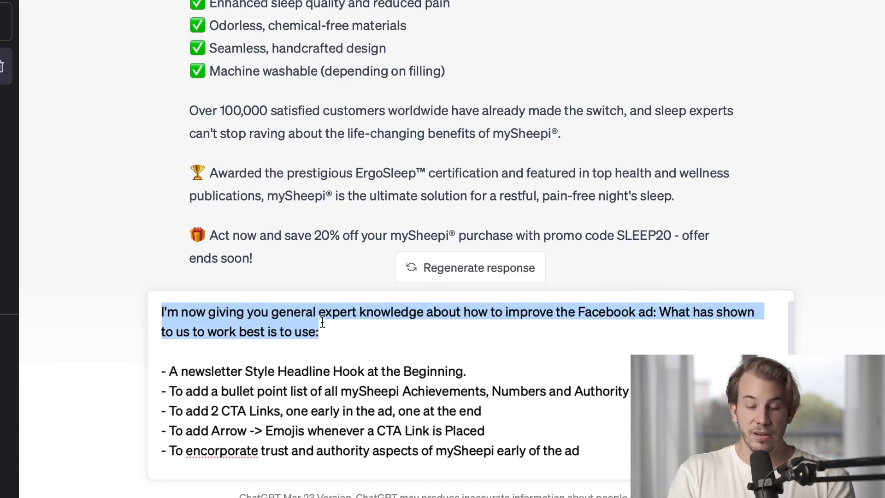
left_click(389, 320)
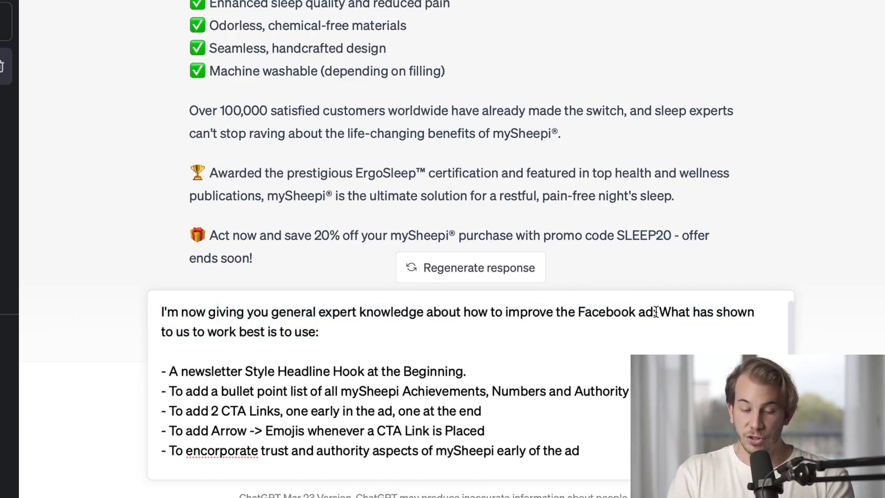
scroll(323, 341, "down", 1)
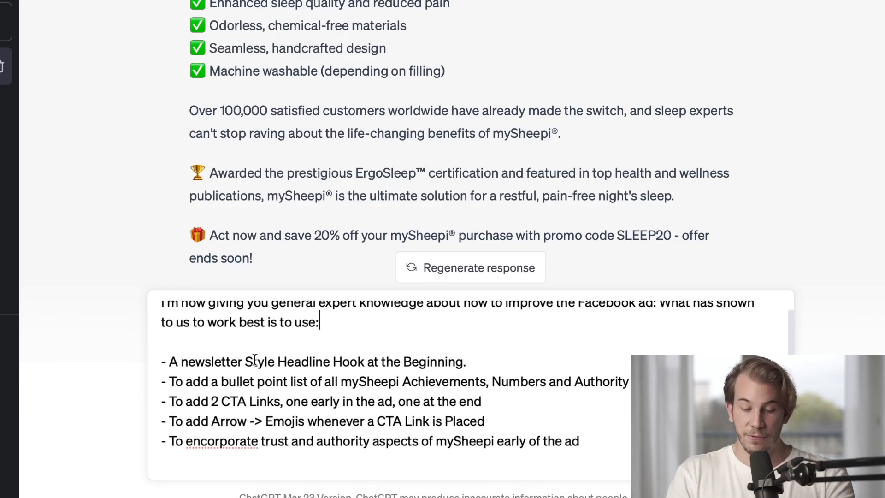
left_click_drag(168, 361, 476, 364)
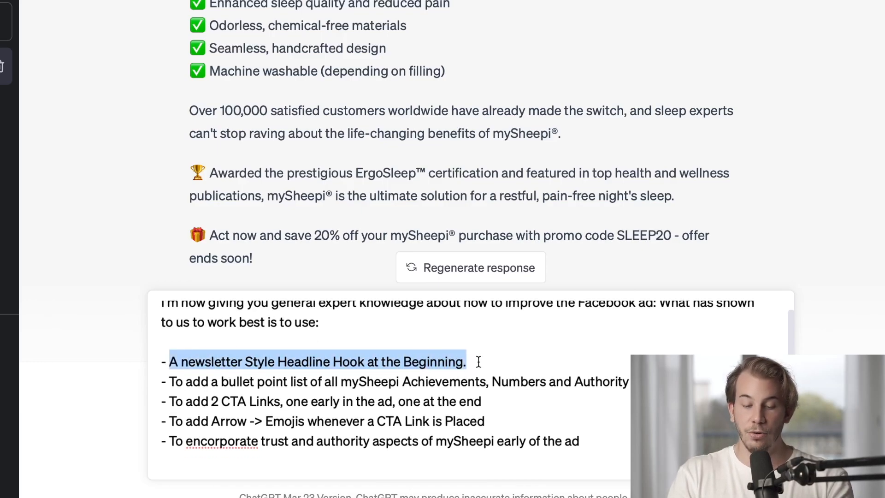
left_click_drag(167, 383, 354, 384)
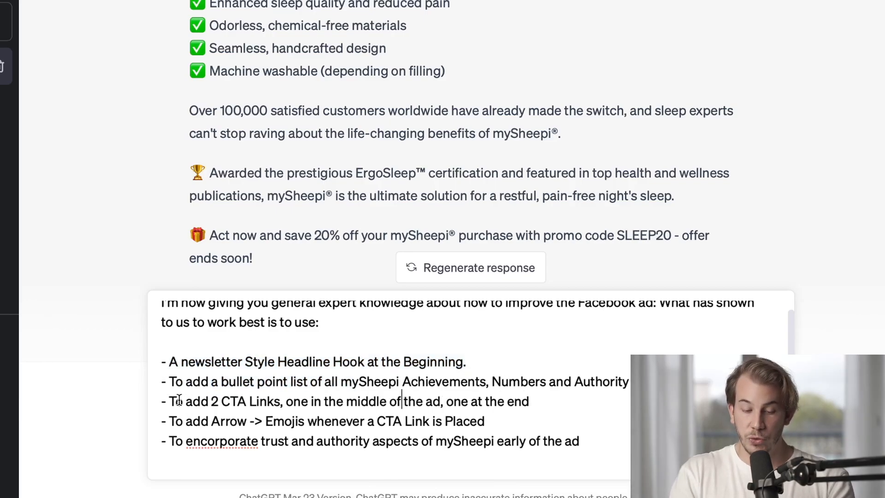
left_click_drag(177, 402, 336, 404)
left_click(376, 401)
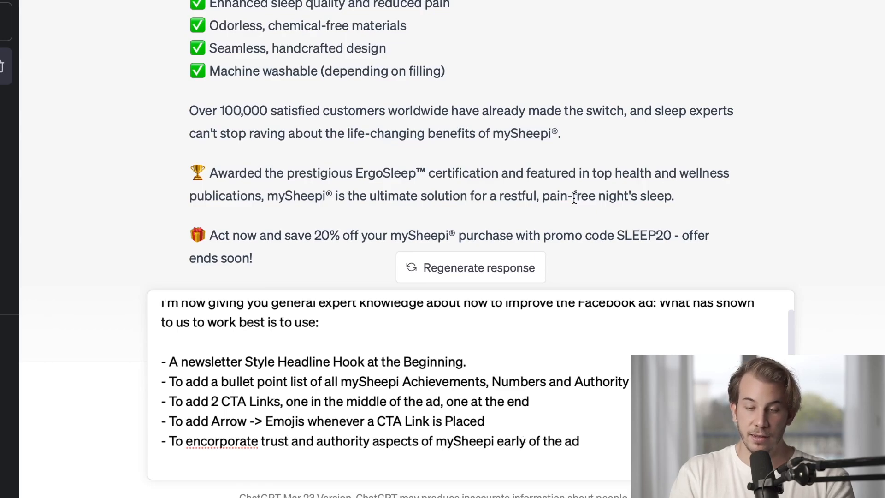
- Examine the latest ad's headline and opening question alongside the drafted improvement guidelines
scroll(574, 199, "up", 7)
left_click_drag(191, 92, 681, 159)
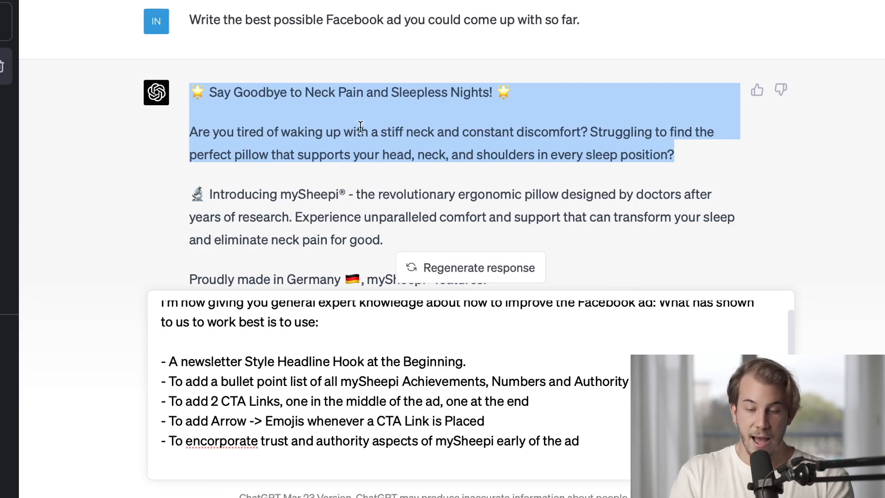
scroll(444, 145, "down", 1)
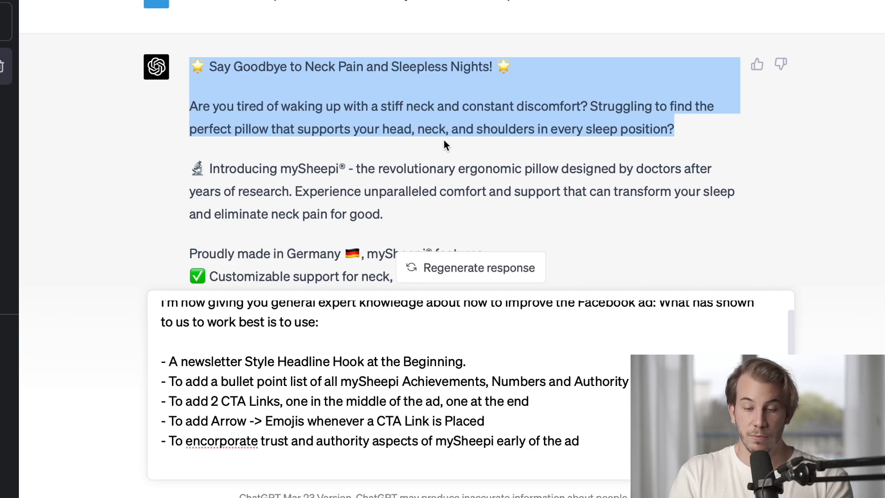
left_click_drag(190, 67, 695, 116)
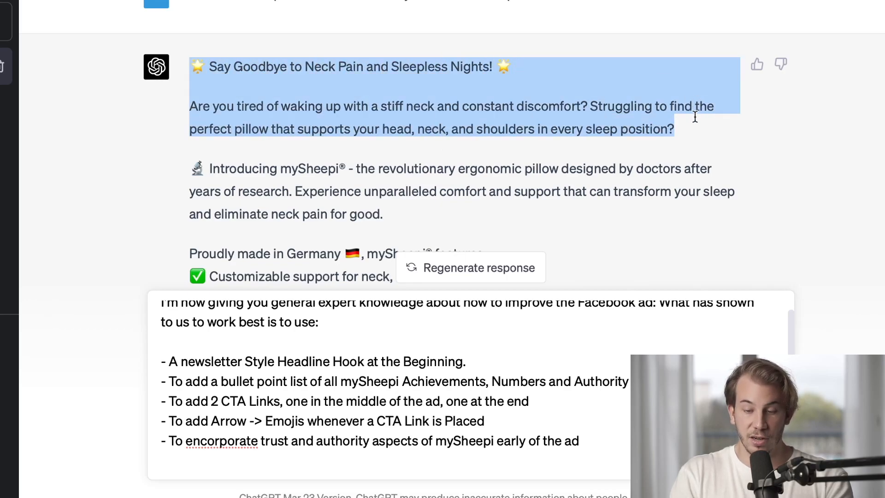
left_click(576, 120)
left_click_drag(678, 128, 195, 65)
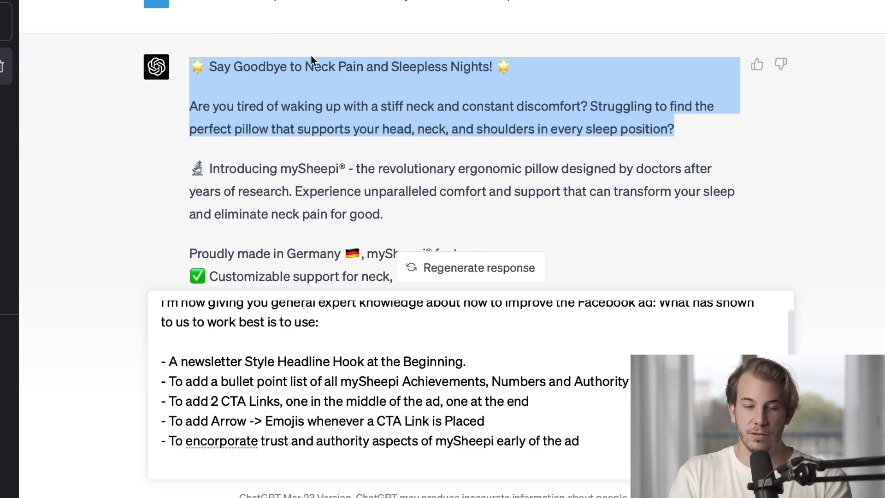
left_click(306, 68)
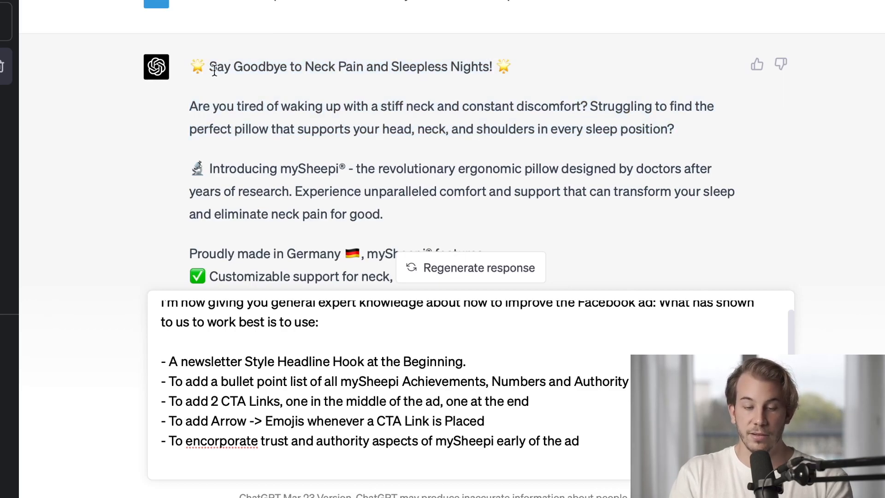
left_click_drag(195, 66, 673, 132)
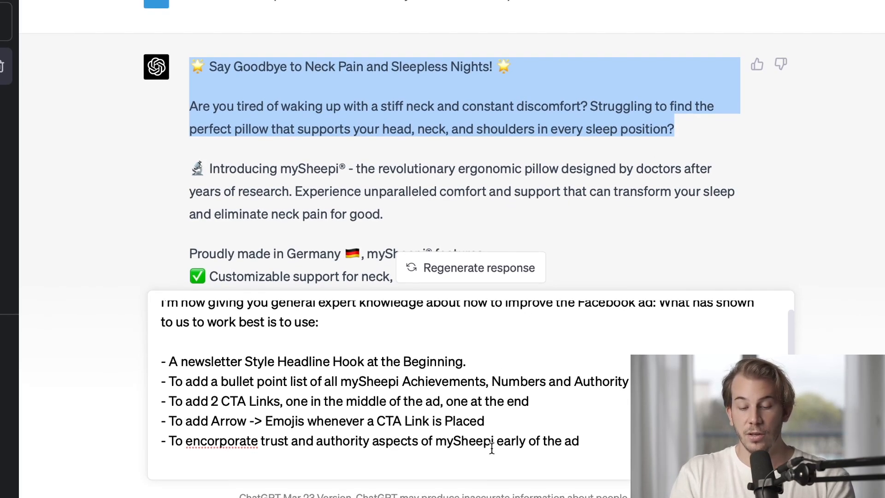
scroll(544, 415, "up", 1)
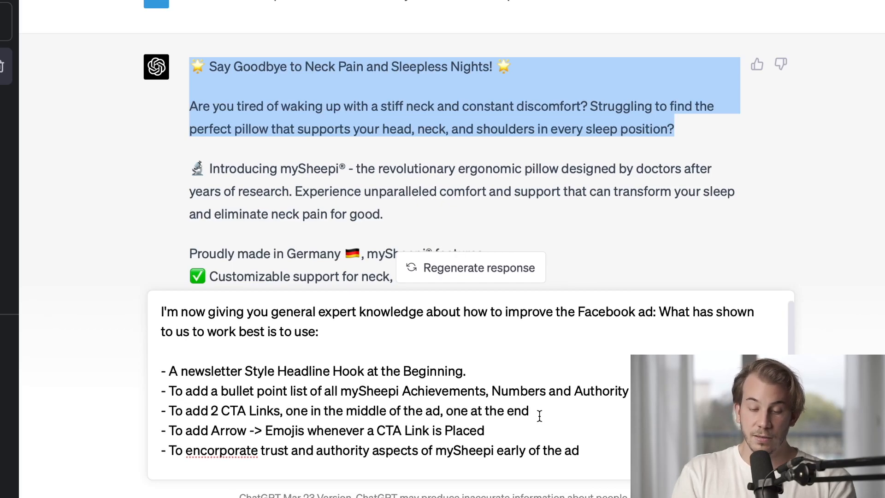
scroll(373, 391, "down", 1)
scroll(373, 391, "up", 1)
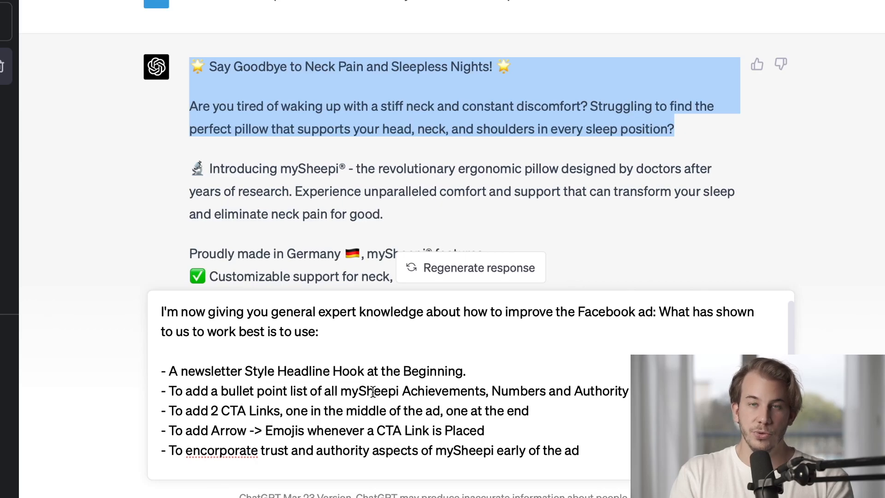
scroll(459, 165, "up", 10)
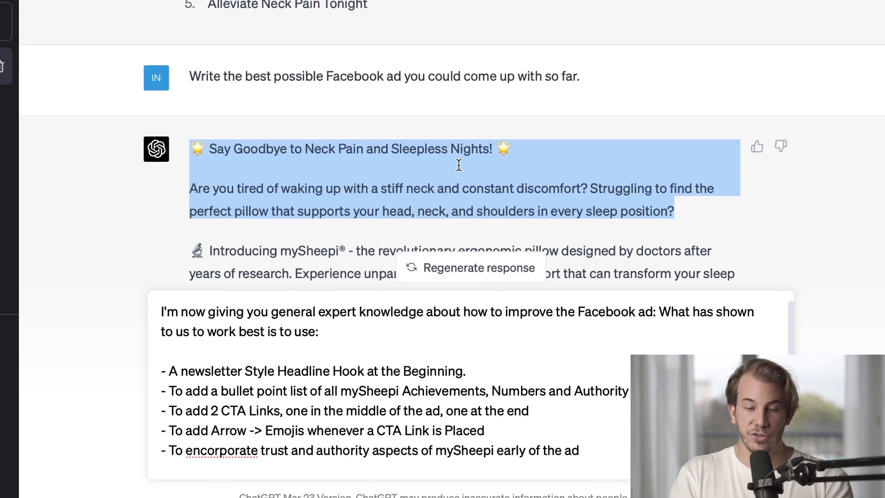
- Add the line "Now write the best possible Facebook ad again." below the drafted guidelines and submit the prompt
scroll(482, 44, "up", 4)
scroll(481, 44, "down", 3)
scroll(481, 44, "up", 4)
scroll(481, 45, "up", 8)
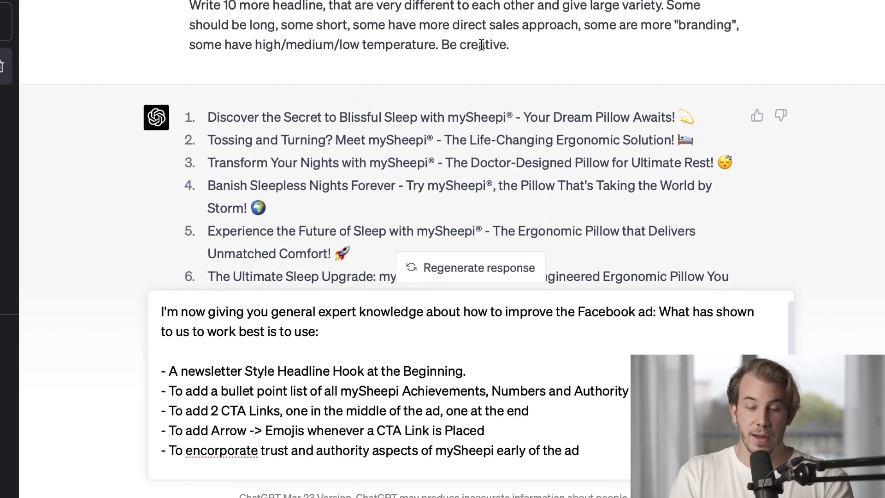
scroll(481, 44, "down", 10)
scroll(481, 44, "down", 15)
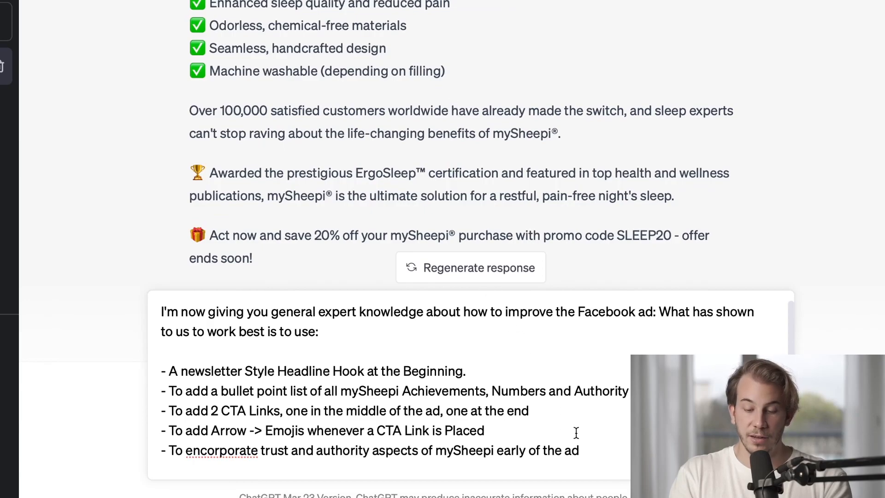
left_click(588, 443)
key("shift+Return")
key("shift+Return")
type("Now write the best possible Facebook ad again.")
key("Return")
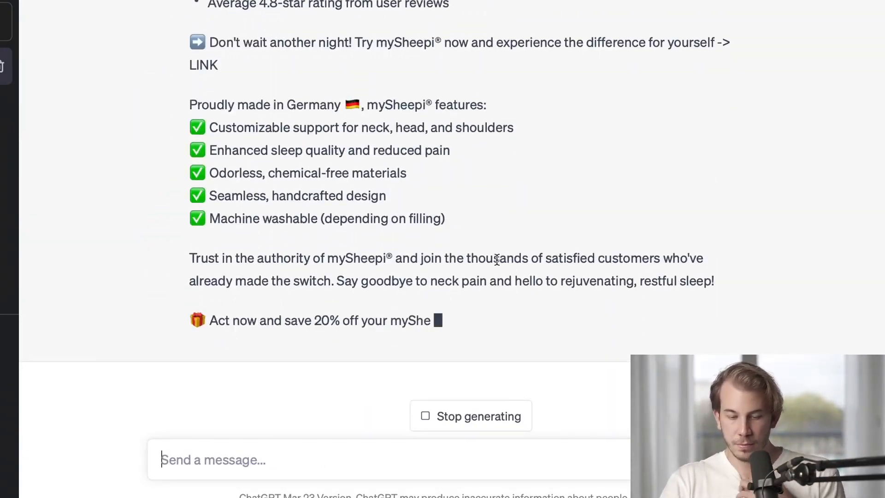
- Try drafting a request for a better name than "mySheepi Achievements", rewording it to ask for a good phrase for the achievements
scroll(496, 263, "up", 8)
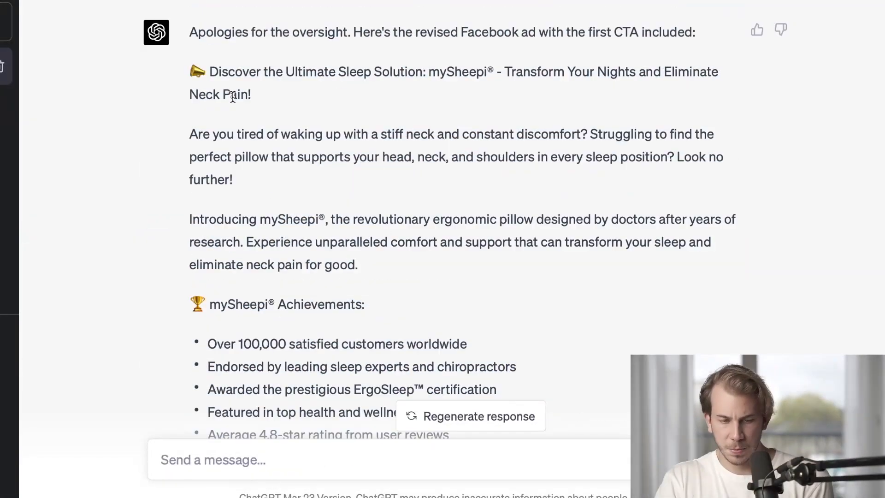
scroll(233, 97, "down", 1)
left_click(295, 459)
type("Write a better name than \"mySheepi Achievements\" . Name it something like \"")
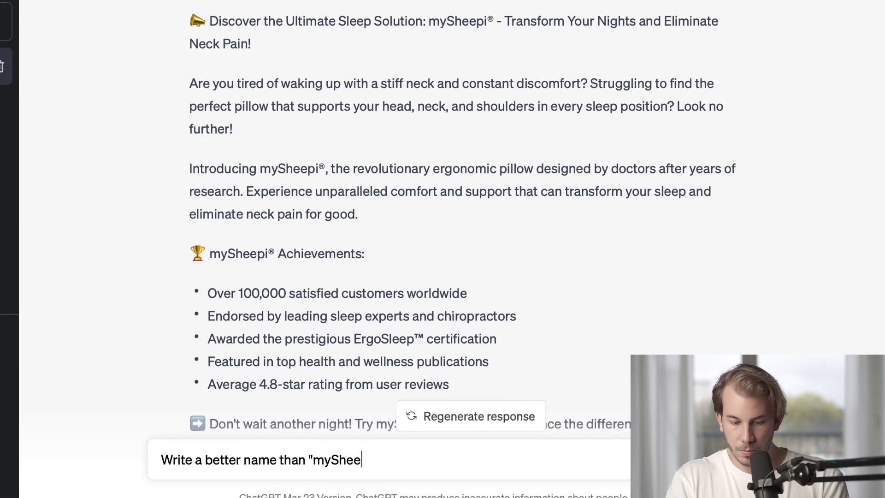
key("BackSpace")
key("BackSpace")
key("BackSpace")
key("BackSpace")
key("BackSpace")
key("BackSpace")
key("BackSpace")
key("BackSpace")
key("BackSpace")
key("BackSpace")
key("BackSpace")
key("BackSpace")
key("BackSpace")
key("BackSpace")
key("BackSpace")
key("BackSpace")
key("BackSpace")
key("BackSpace")
key("BackSpace")
key("BackSpace")
type("Come up with the good phrase for the achievements mentio")
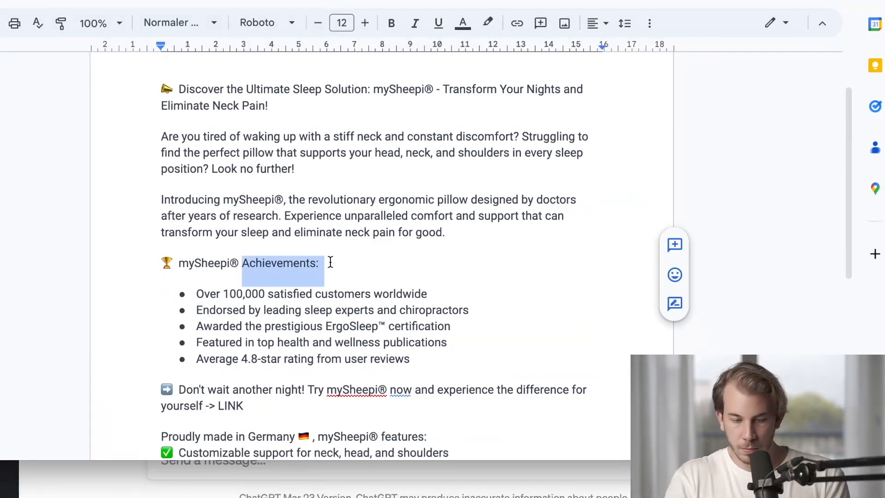
- In the Google Docs copy of the ad, replace "Achievements:" after mySheepi® with "is transforming how we sleep:"
type("is transforming how we sleep:")
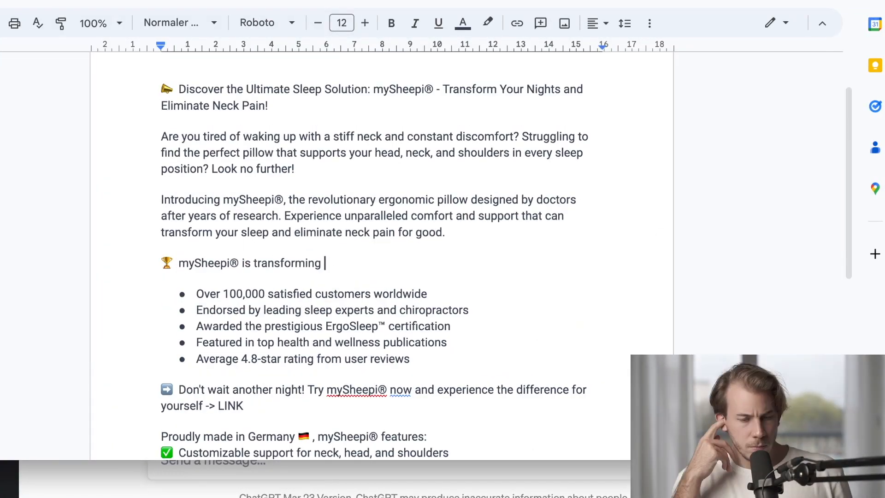
scroll(391, 321, "down", 3)
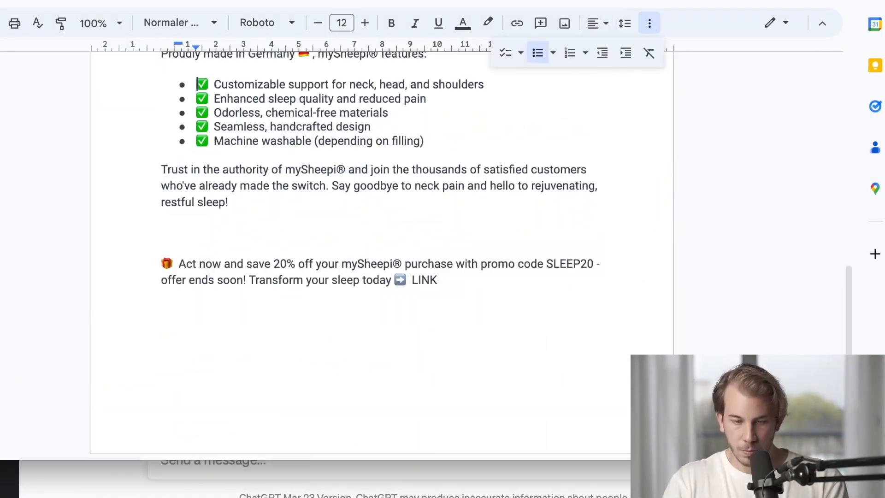
scroll(383, 249, "up", 5)
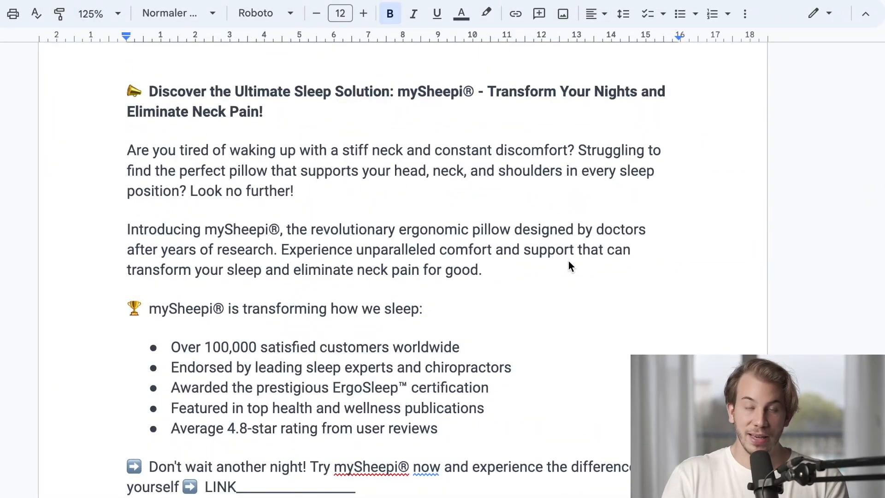
- Review the ad's bold headline, the opening question about neck pain and the paragraph introducing mySheepi®
scroll(441, 305, "up", 1)
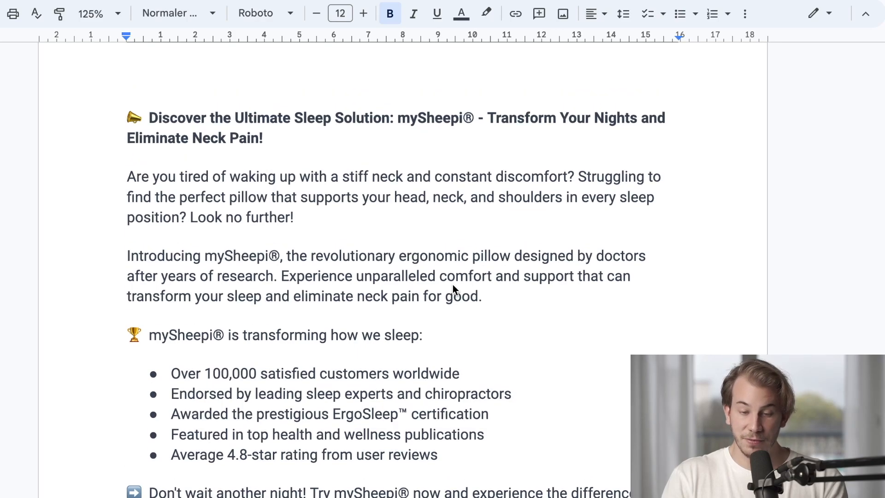
scroll(272, 183, "down", 1)
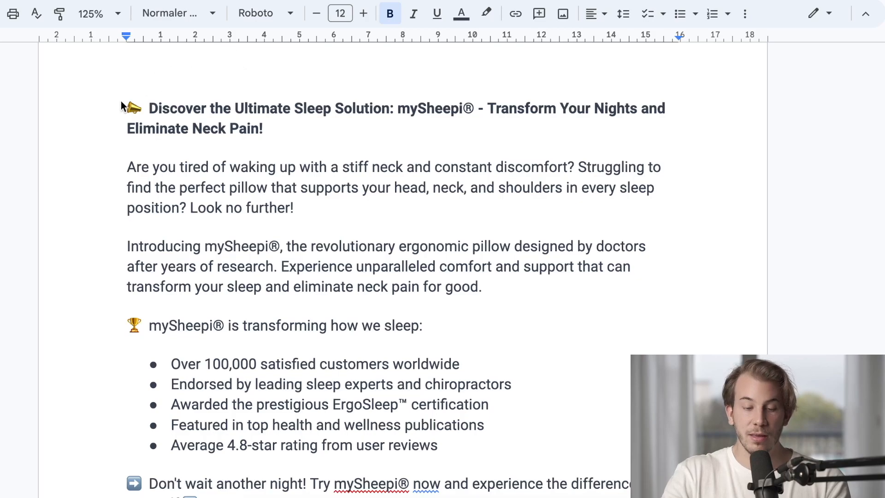
left_click_drag(121, 105, 283, 122)
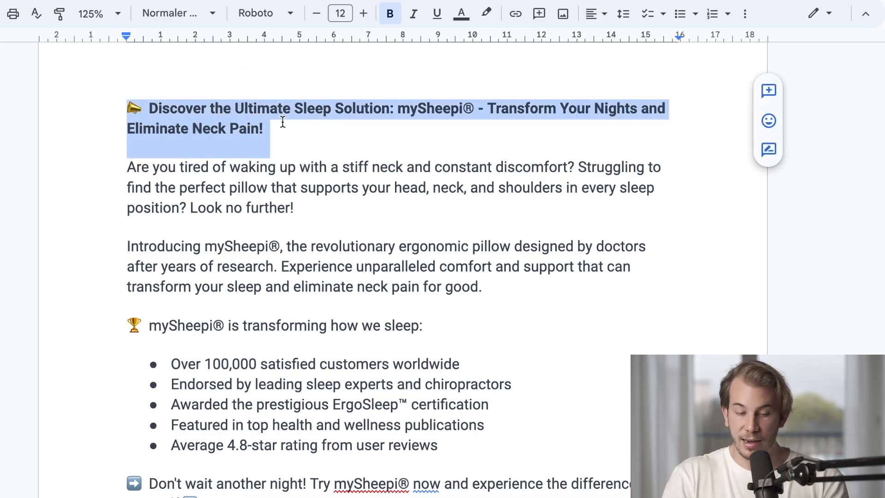
scroll(283, 127, "down", 1)
left_click_drag(108, 115, 496, 226)
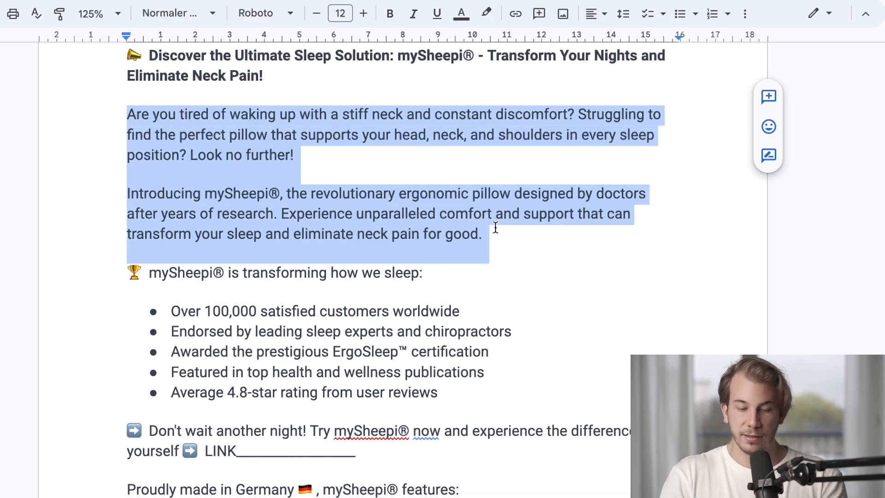
left_click(398, 194)
left_click_drag(116, 114, 332, 150)
left_click(299, 155)
left_click_drag(128, 194, 495, 230)
scroll(495, 230, "down", 3)
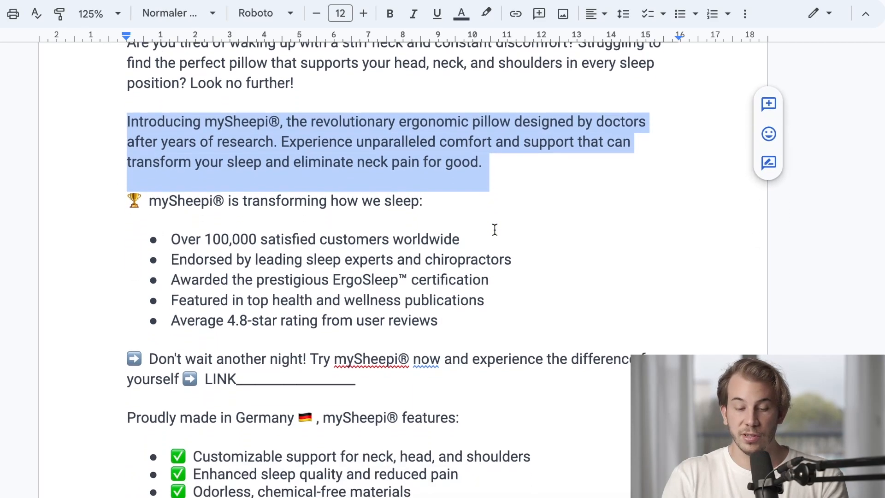
- Examine the bulleted achievements list with its heading and the first call-to-action link in the middle of the ad
left_click_drag(454, 284, 129, 175)
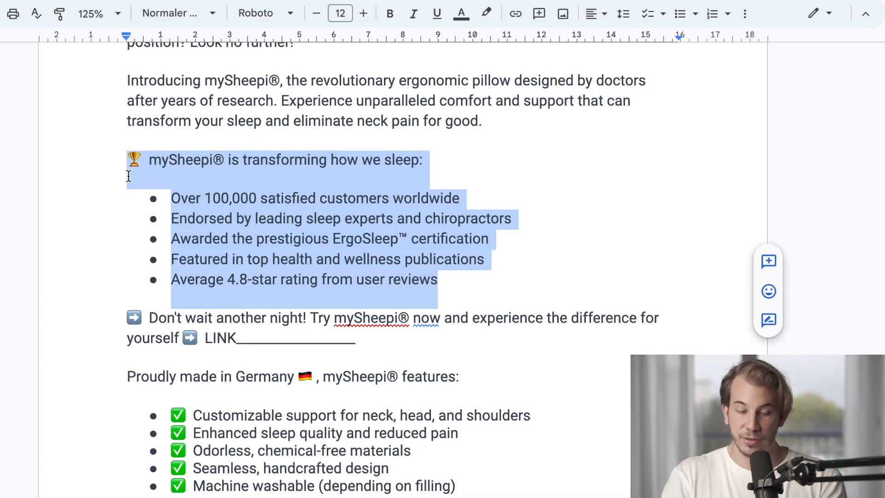
scroll(385, 167, "down", 1)
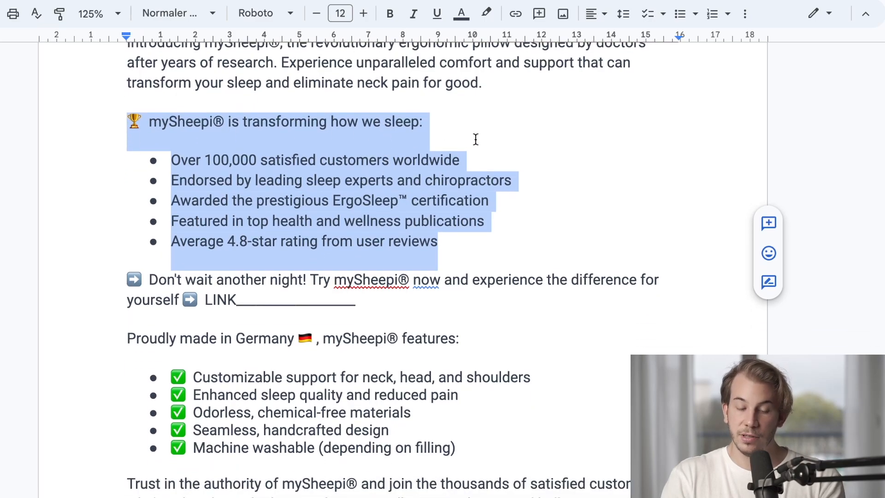
scroll(501, 167, "down", 1)
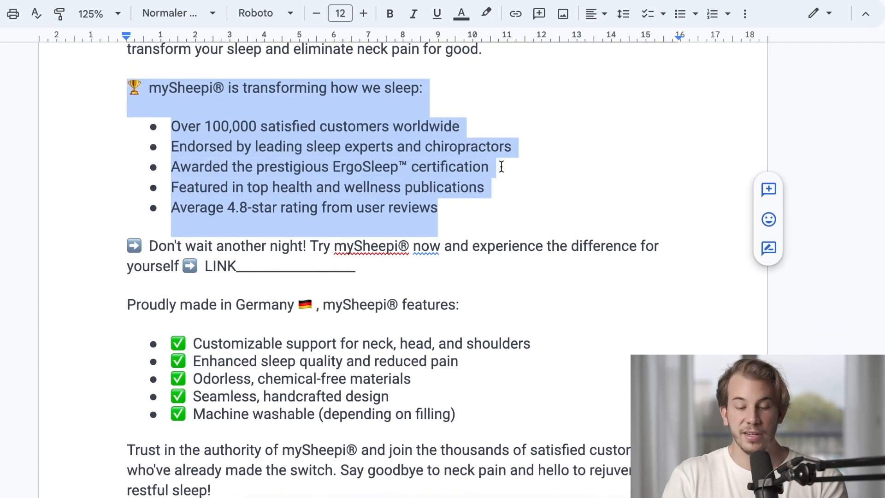
left_click_drag(374, 268, 127, 249)
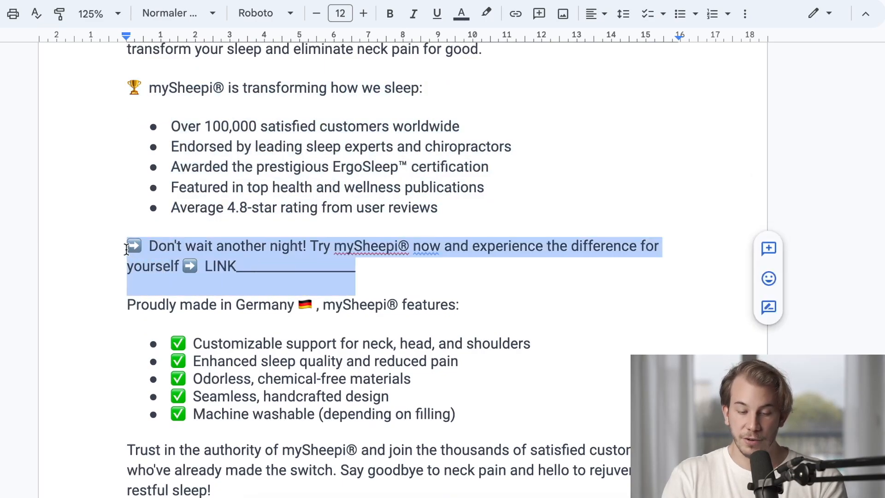
scroll(478, 173, "up", 1)
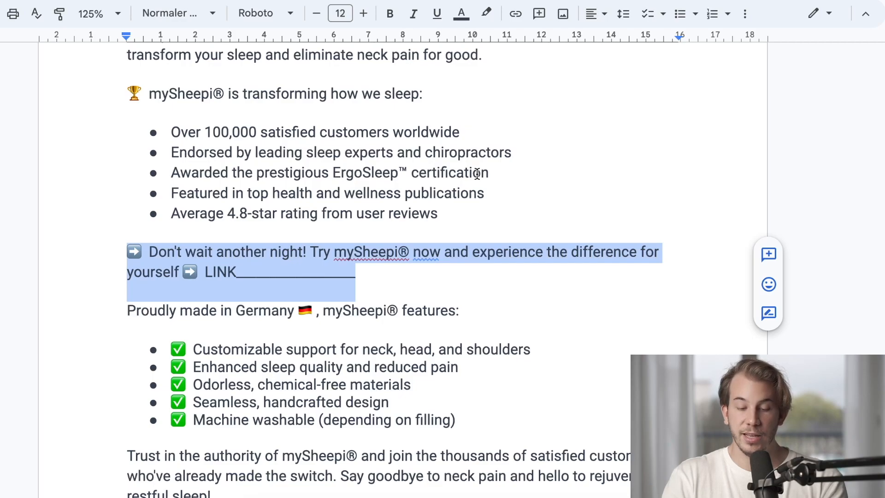
- Go through the "Proudly made in Germany" line and the checkmarked feature bullets beneath it
scroll(439, 231, "down", 5)
left_click_drag(132, 126, 461, 131)
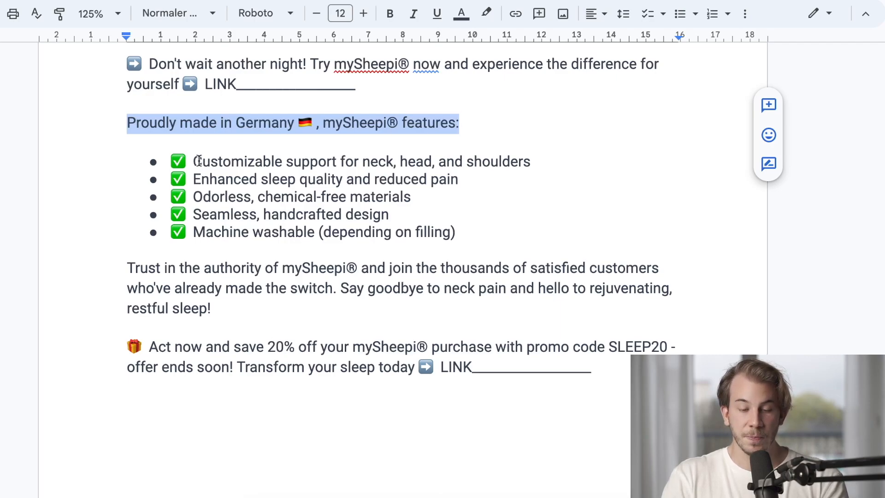
left_click_drag(199, 162, 558, 162)
left_click(355, 214)
left_click_drag(202, 214, 559, 212)
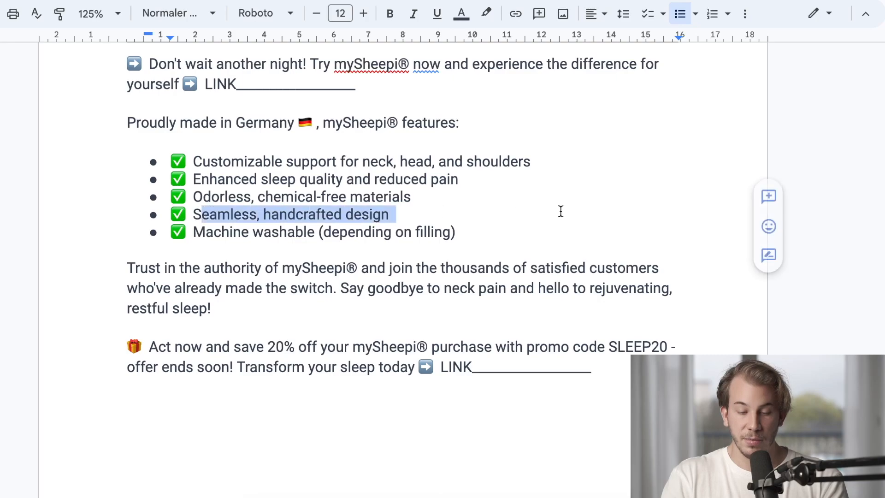
left_click_drag(205, 232, 593, 233)
- Read the closing trust paragraph and the final discount offer with its call-to-action link
scroll(544, 259, "down", 2)
left_click_drag(115, 201, 287, 204)
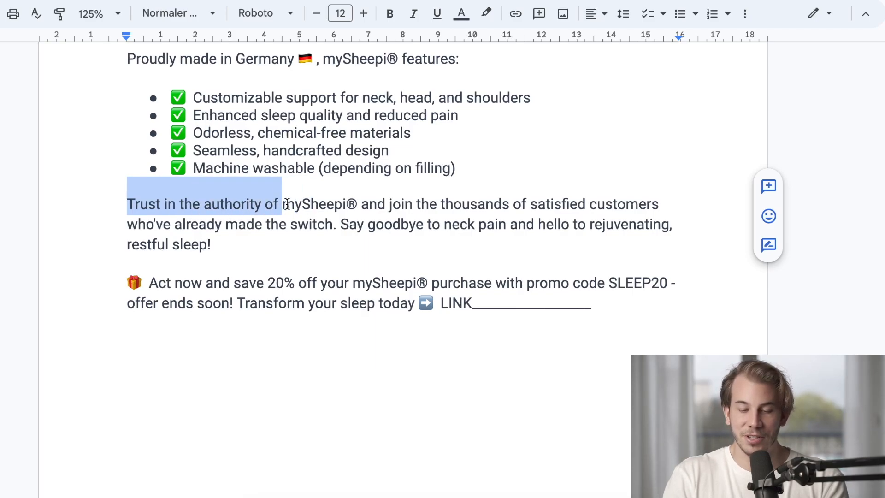
left_click_drag(368, 205, 365, 225)
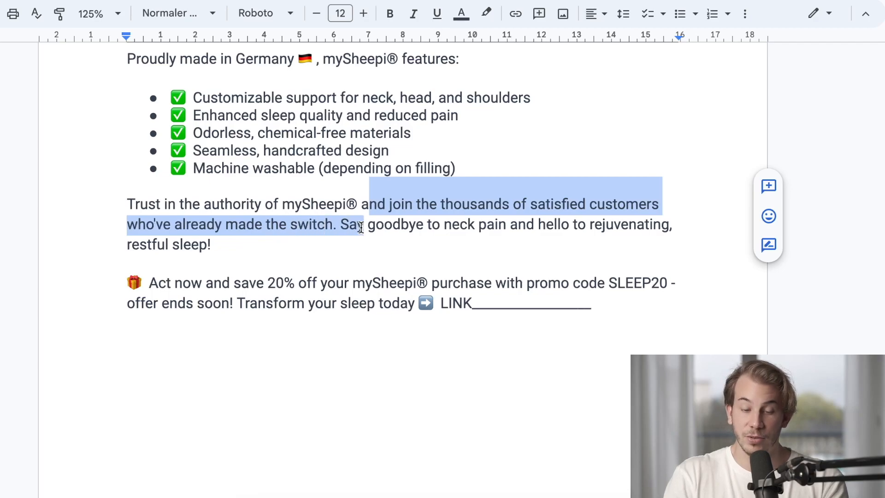
left_click(405, 224)
scroll(556, 227, "down", 1)
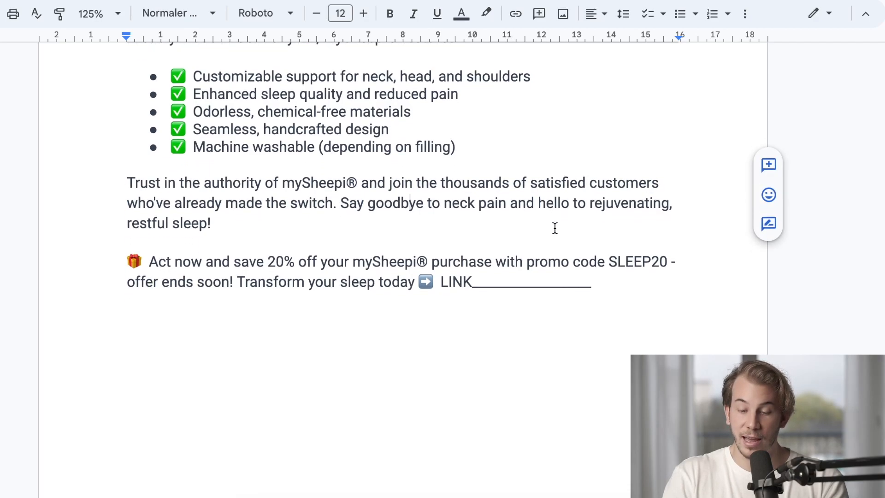
scroll(246, 256, "down", 2)
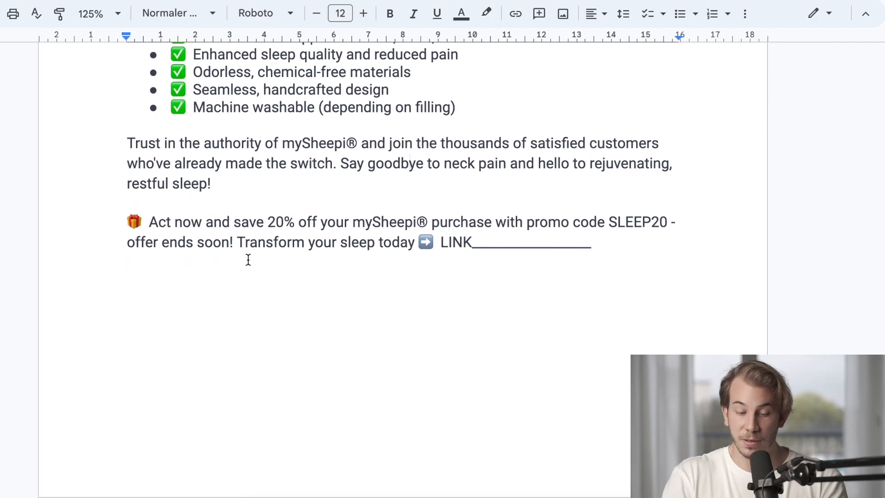
left_click_drag(158, 222, 438, 263)
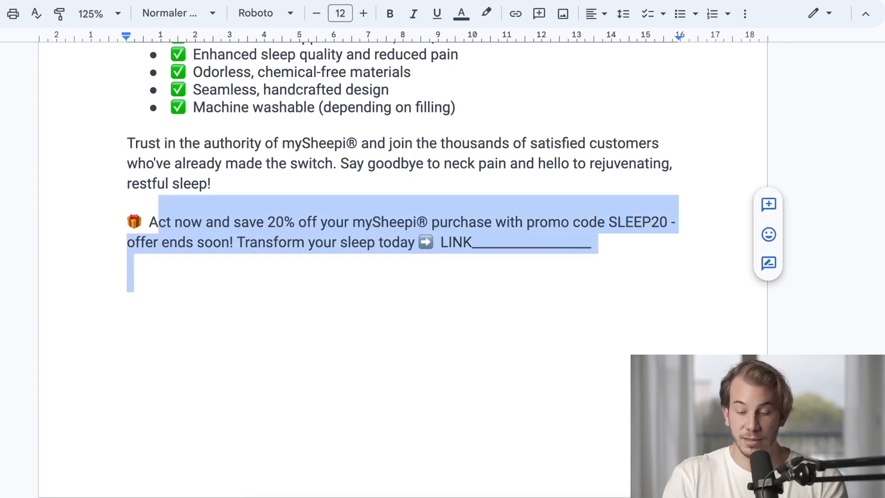